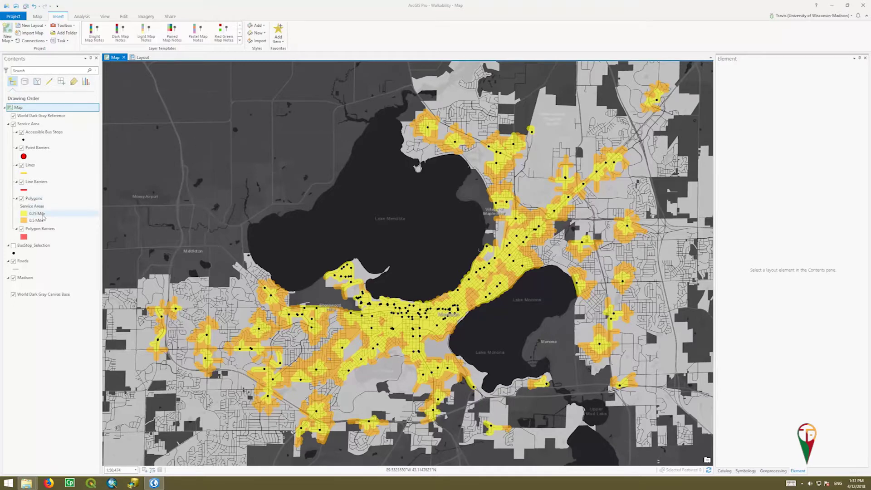
Edit the Madison layer's name in place, leaving it as Madison.
click(40, 214)
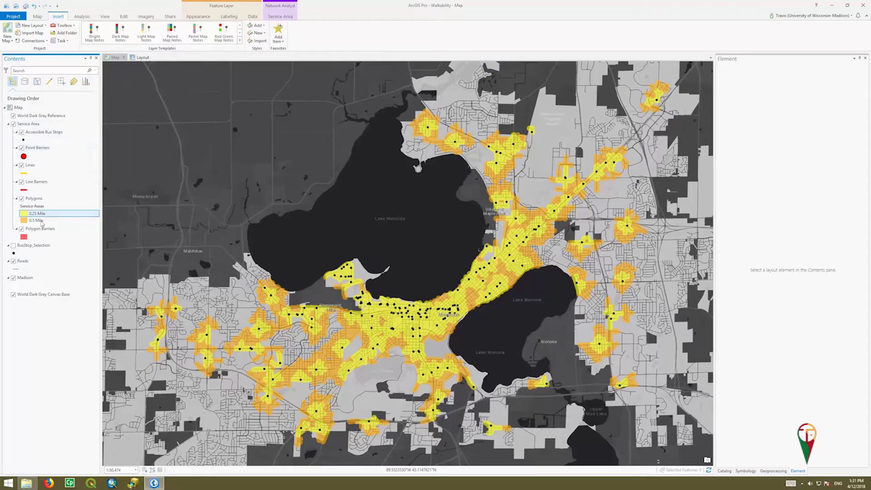
click(30, 280)
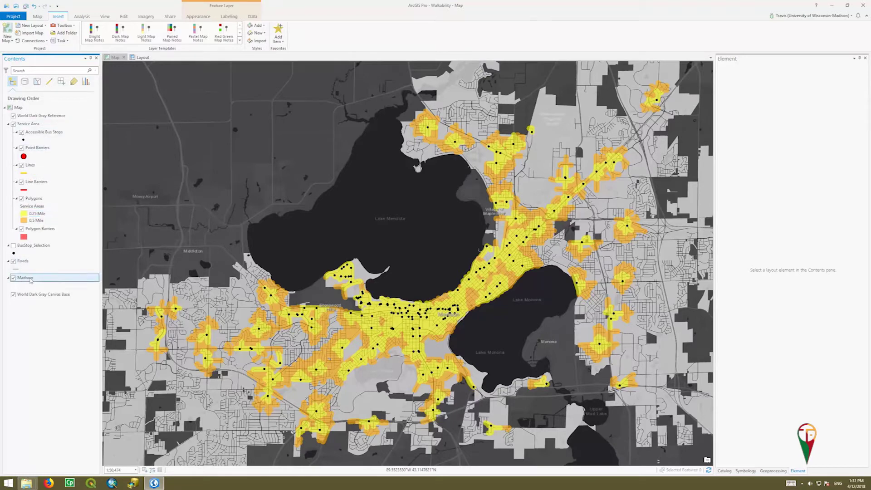
click(28, 279)
text(Madison)
key(BackSpace)
key(BackSpace)
key(BackSpace)
key(BackSpace)
key(Return)
Review the page sizes for a new layout, switch to the existing layout, and view the map frame choices.
click(31, 25)
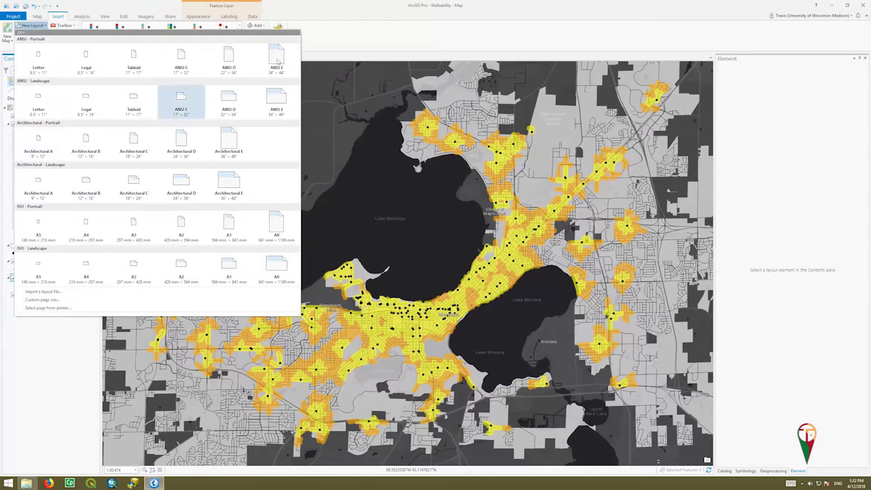
click(354, 34)
click(144, 57)
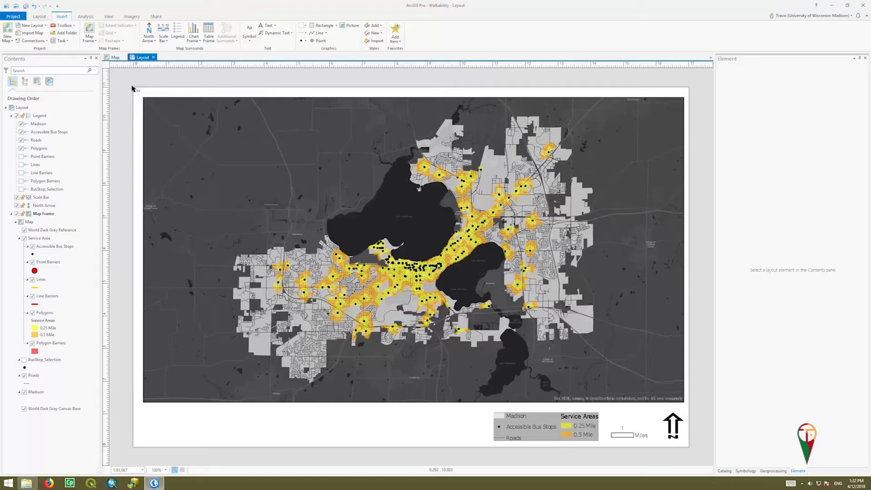
click(96, 42)
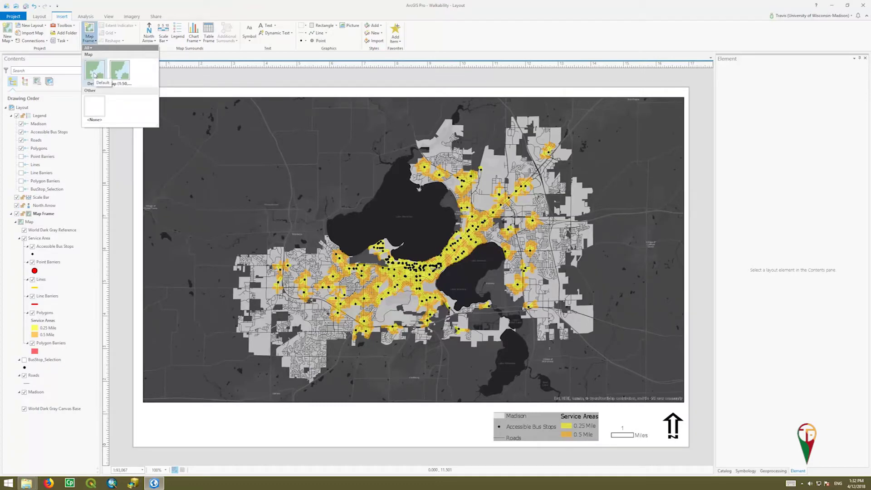
Resize the map frame outward from its upper-left corner to about 16.6 by 9.44 in.
click(139, 244)
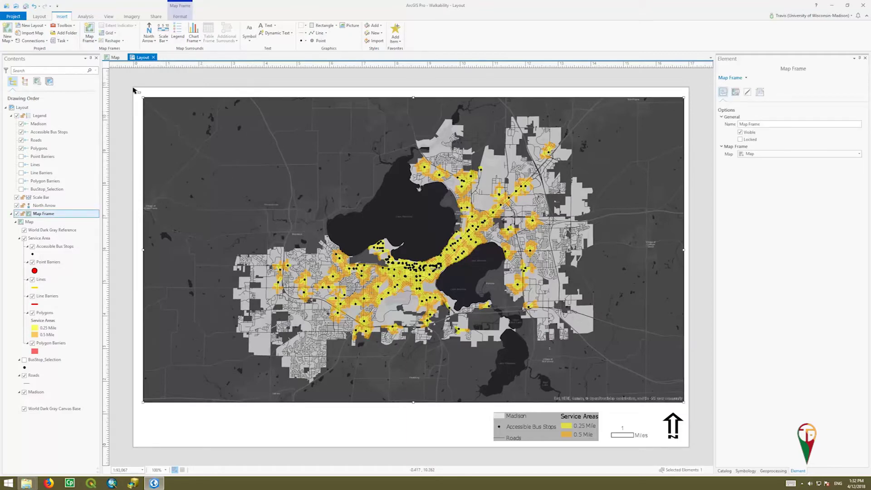
mouse_move(145, 97)
mouse_down()
mouse_move(228, 141)
mouse_move(240, 158)
mouse_move(141, 94)
mouse_up()
click(374, 84)
click(355, 170)
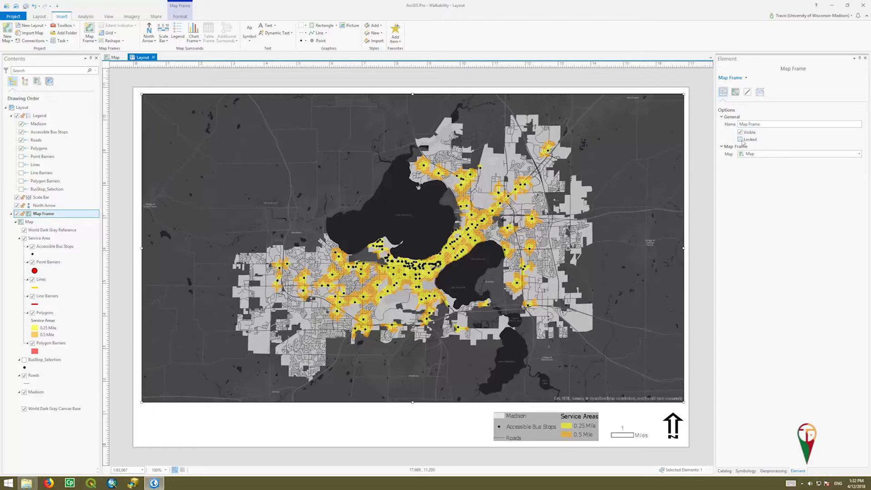
Examine the map frame's general options, including its source map, visibility and name.
click(860, 154)
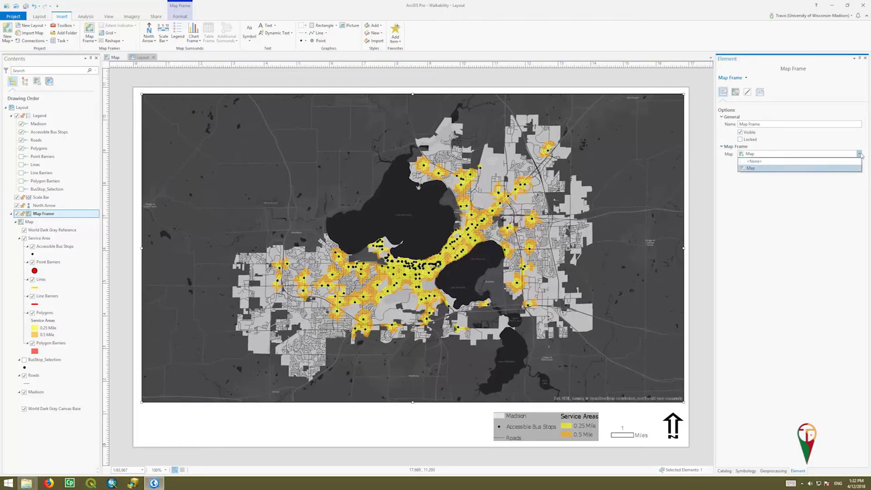
click(860, 154)
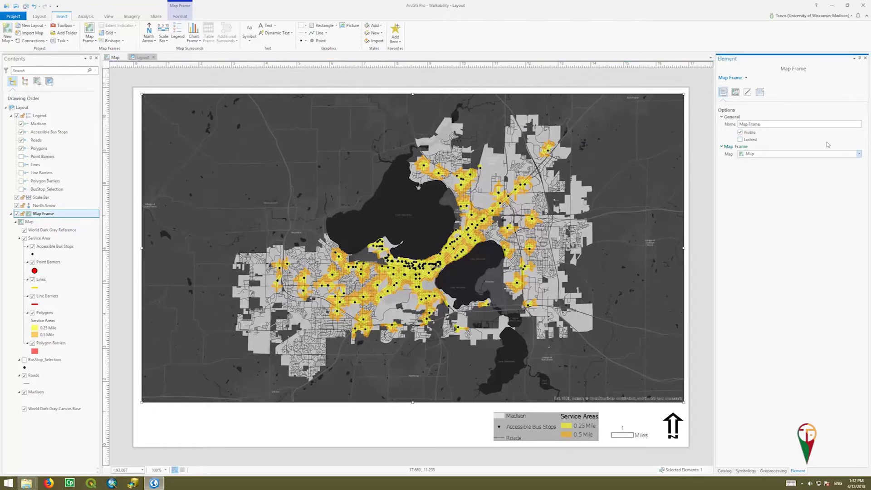
click(740, 132)
click(740, 132)
double_click(766, 124)
click(766, 124)
drag(764, 123, 744, 125)
Review the map frame's constraint and location settings, its border, background and shadow settings, and its placement.
click(736, 92)
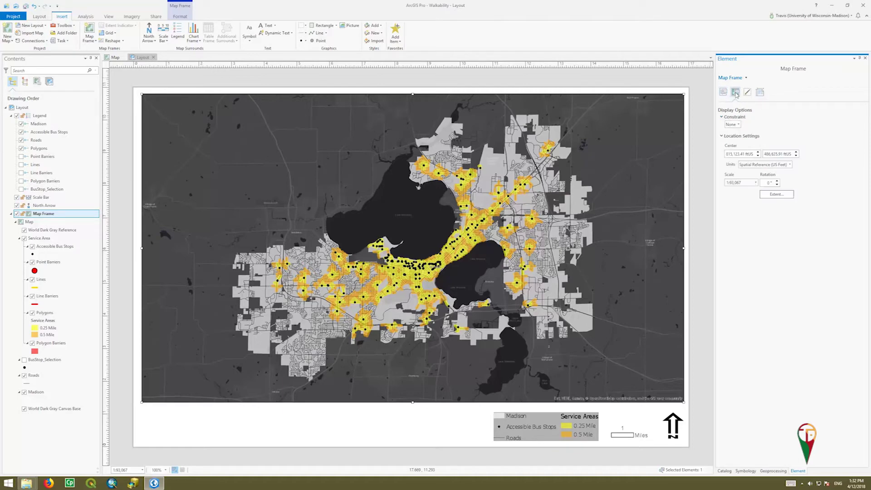
click(739, 125)
click(740, 125)
click(739, 125)
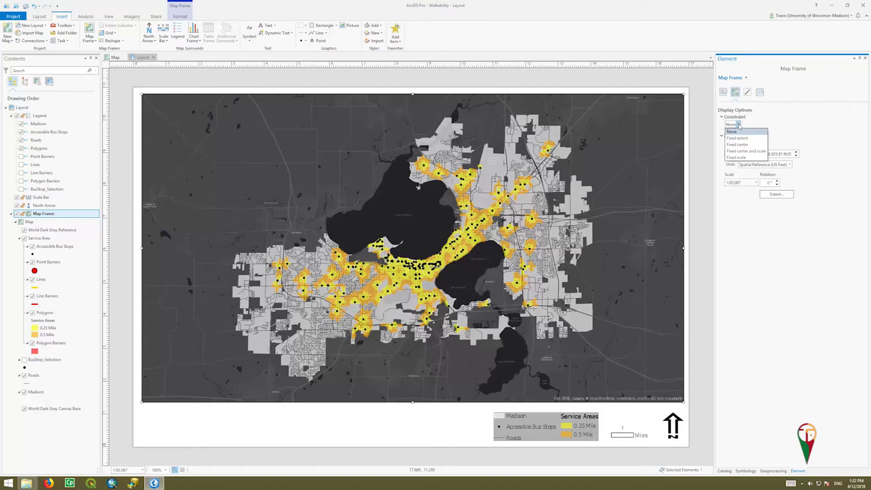
click(804, 125)
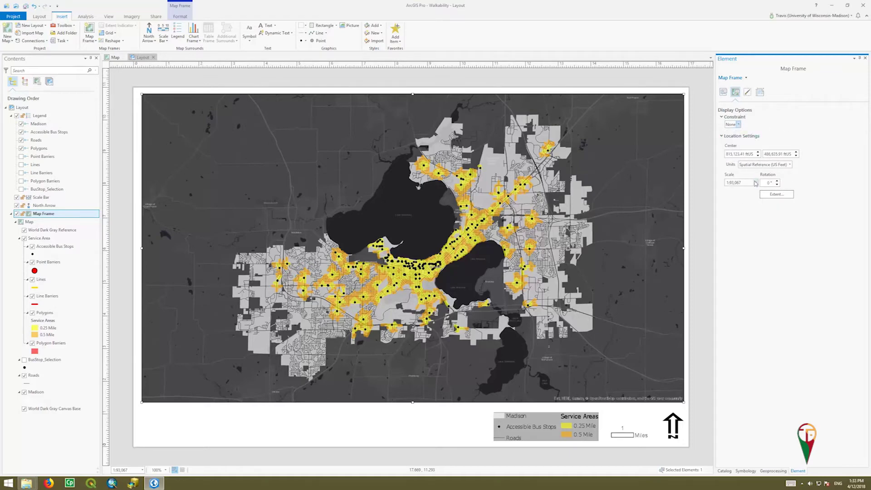
click(746, 93)
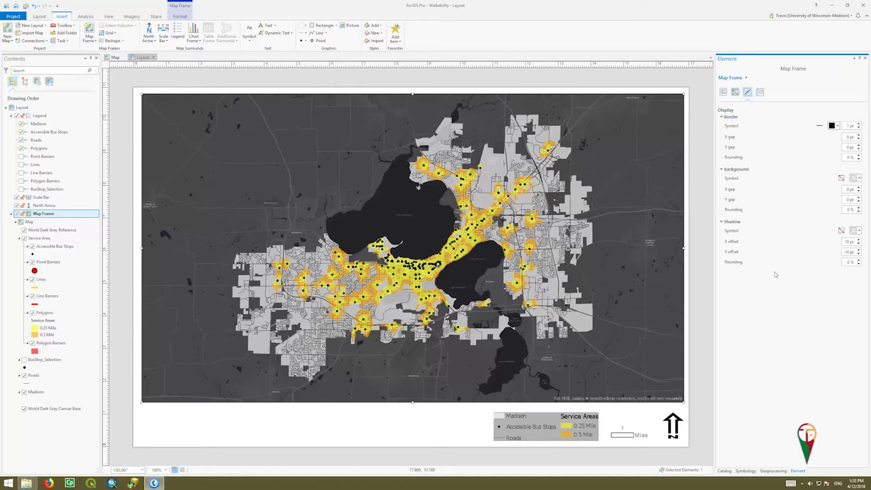
click(759, 94)
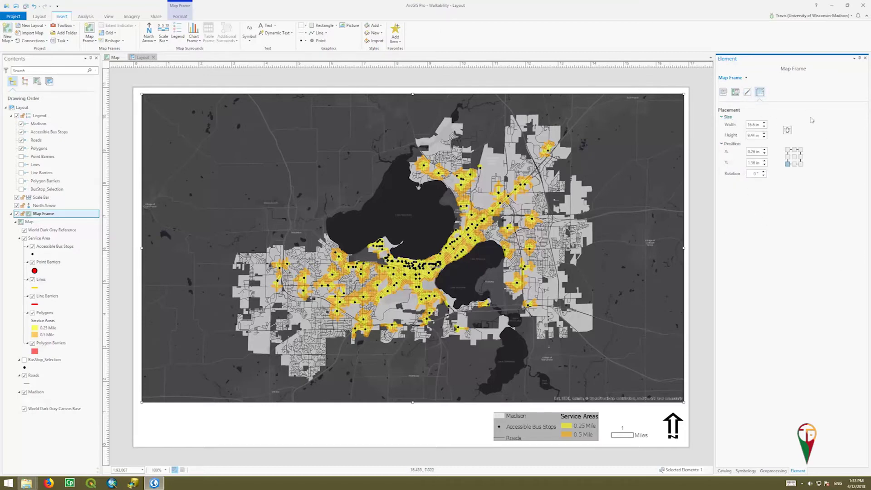
Examine the map frame's formatting choices, including its selectable element parts and alignment options.
click(180, 16)
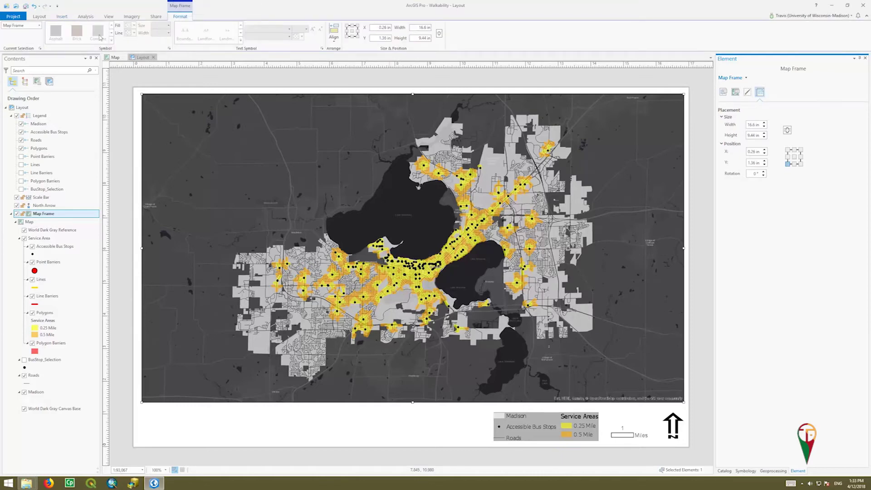
click(380, 103)
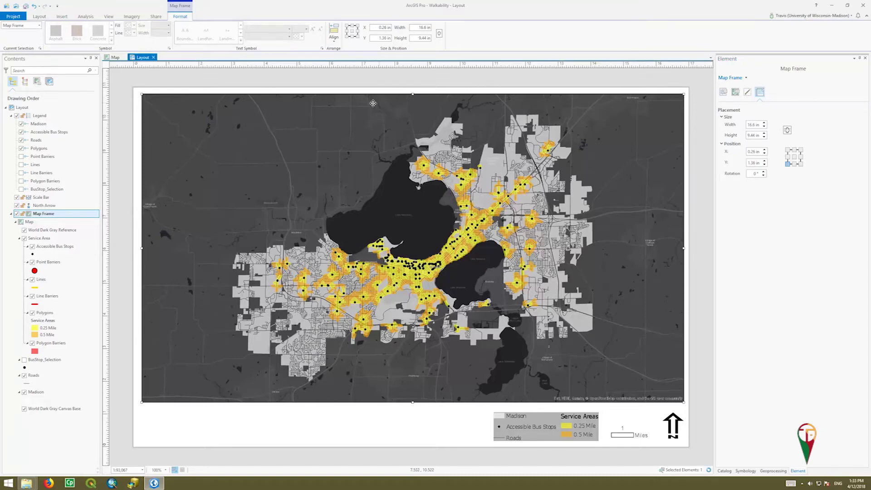
click(39, 26)
click(40, 26)
click(40, 26)
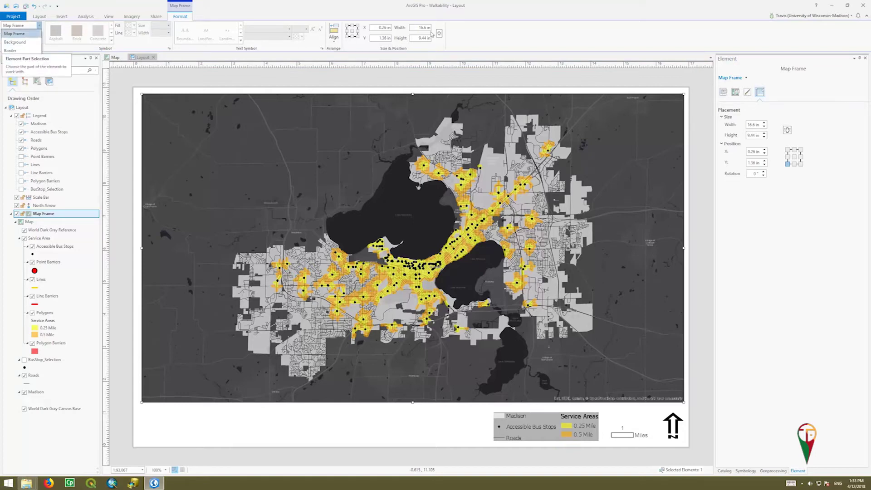
click(338, 41)
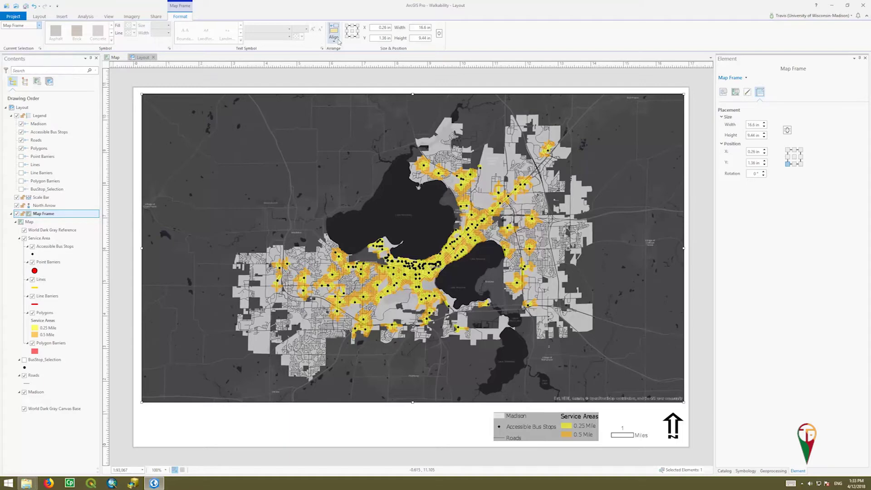
click(338, 41)
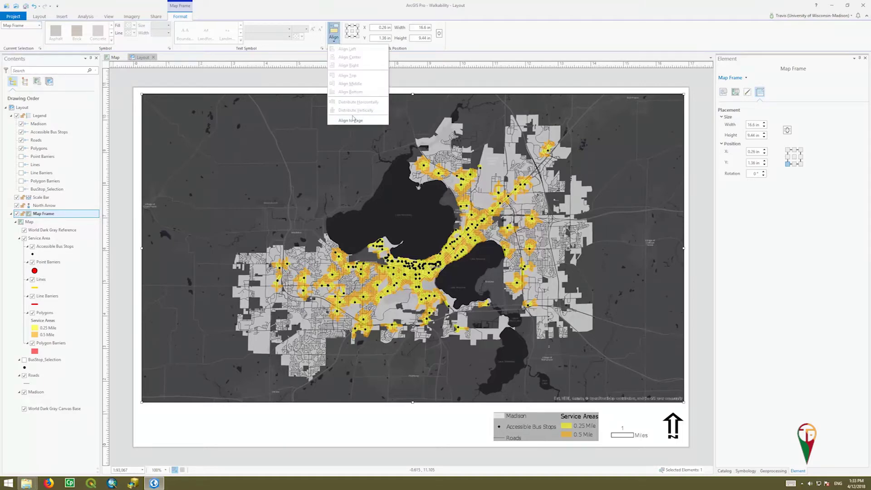
click(511, 45)
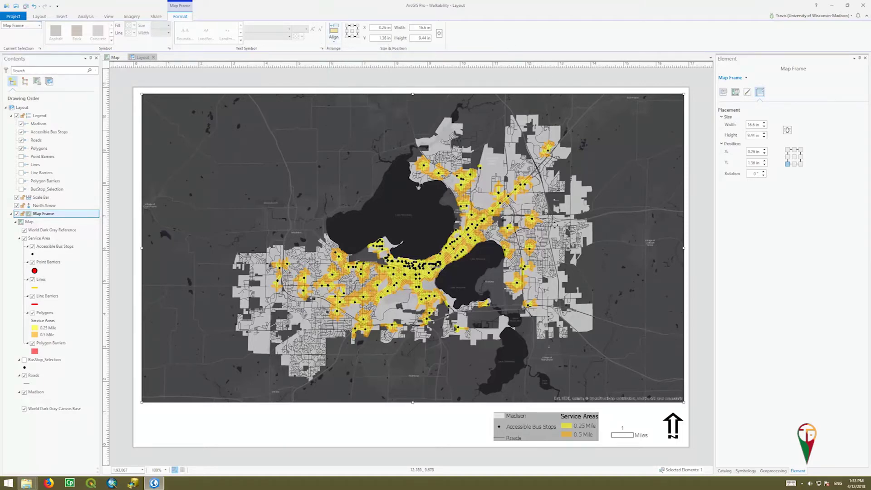
Deselect the map frame and browse the styles available for north arrows and scale bars.
click(336, 425)
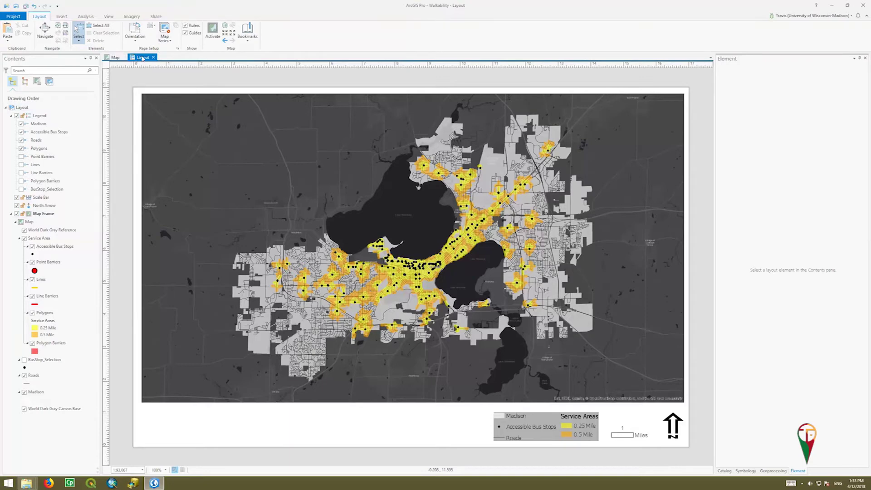
click(62, 16)
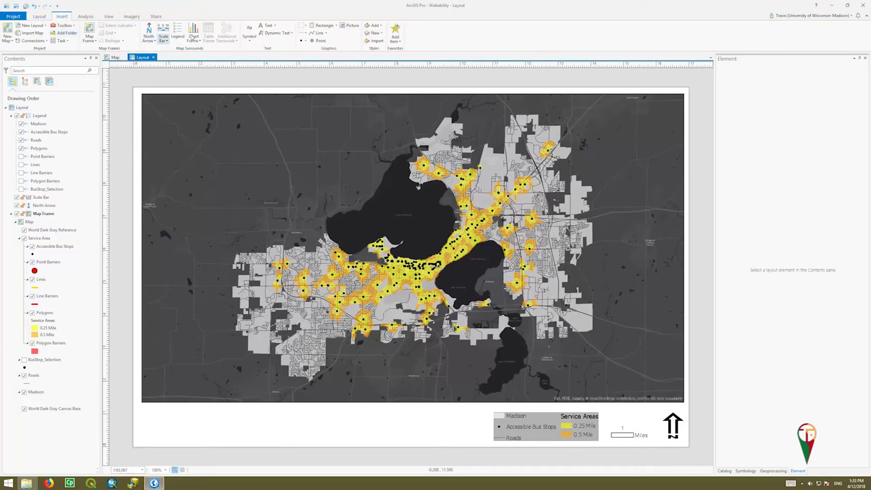
click(155, 41)
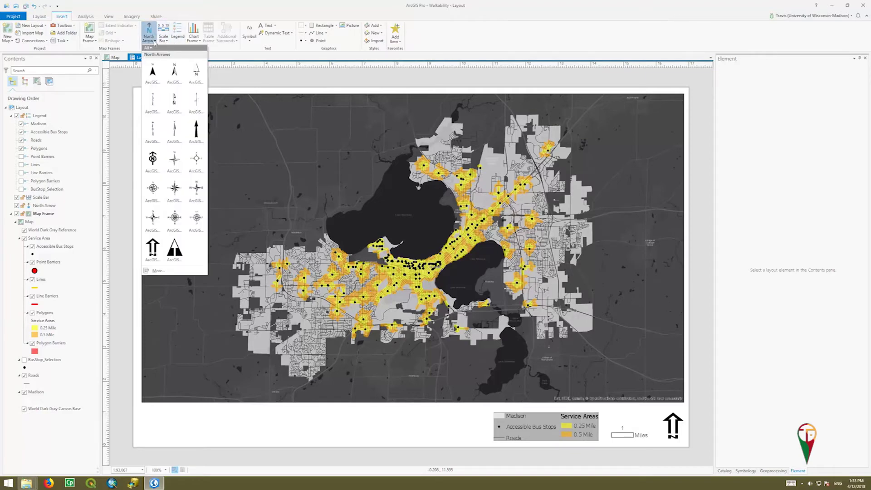
click(154, 43)
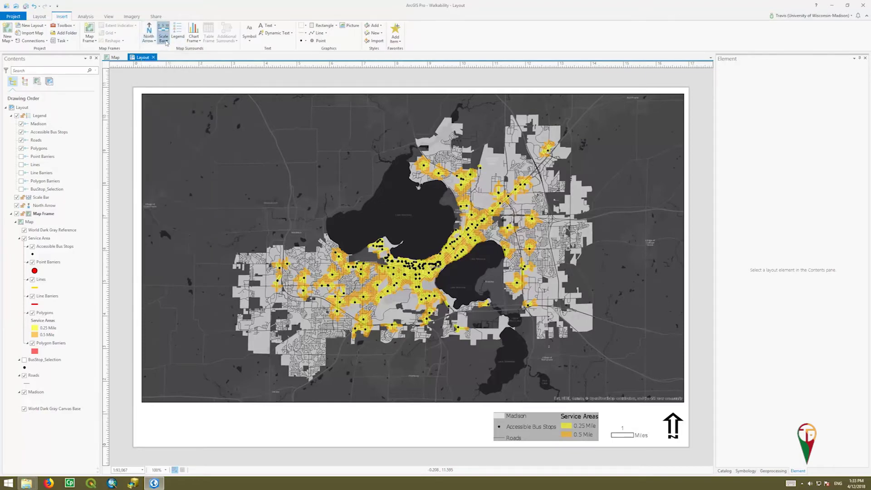
click(165, 41)
click(166, 42)
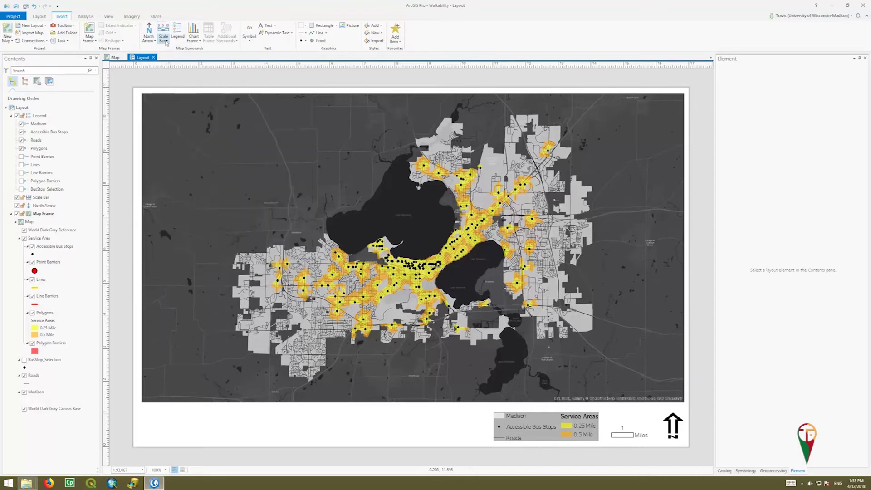
Select the scale bar and review its general options, display settings and placement.
click(625, 435)
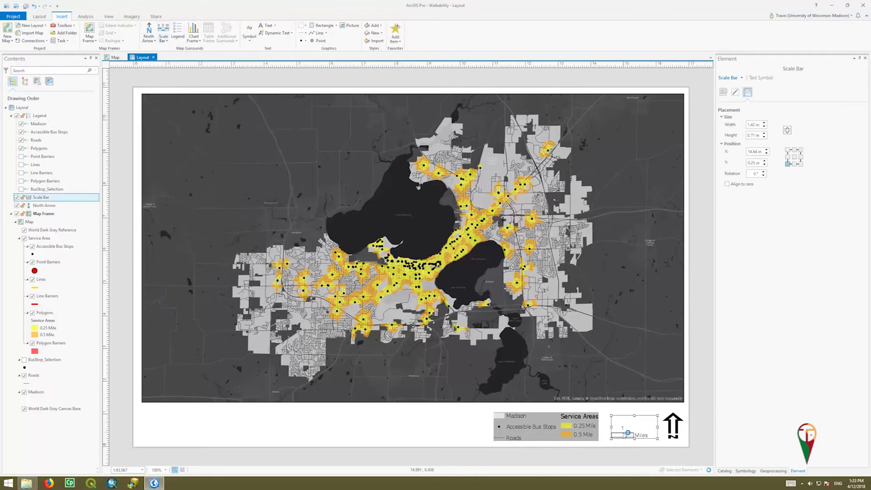
click(723, 93)
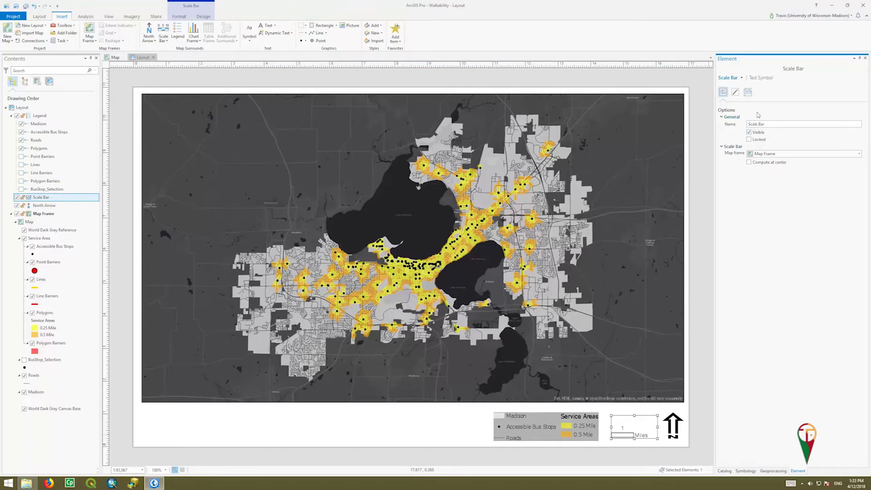
click(734, 93)
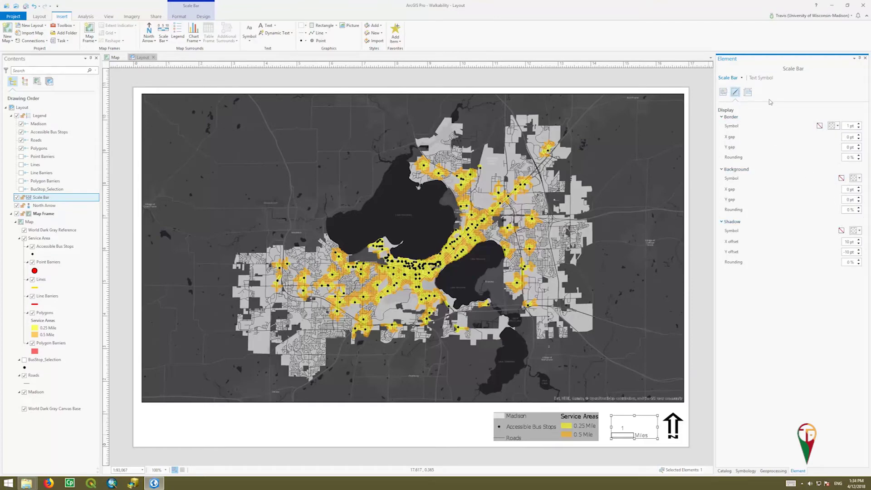
click(748, 92)
Set the scale bar's text font to Times New Roman and apply the change.
click(761, 79)
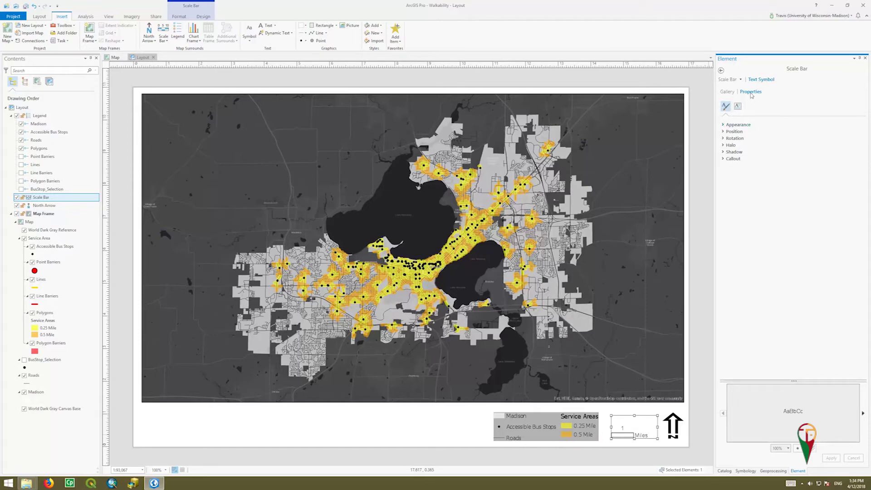
click(738, 107)
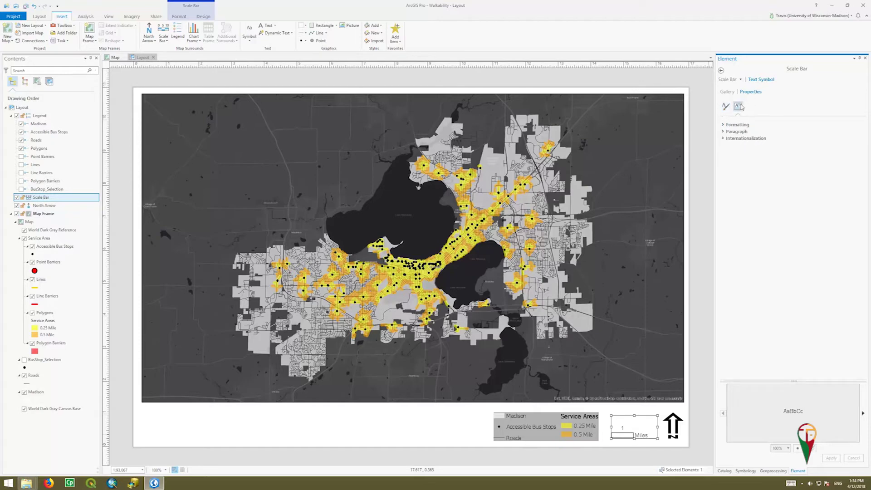
click(726, 108)
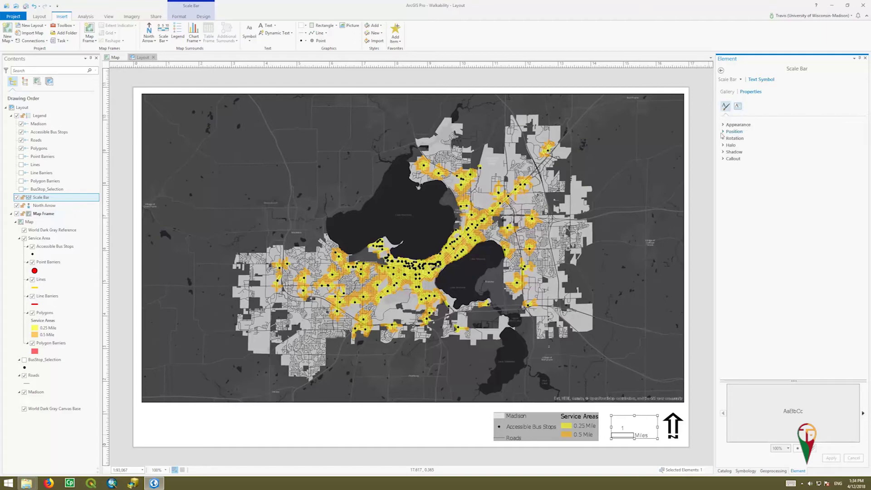
click(724, 126)
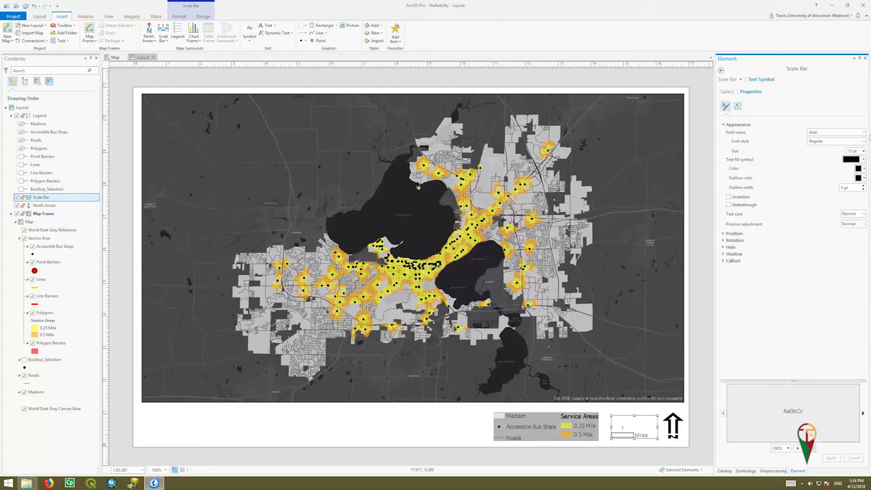
click(864, 132)
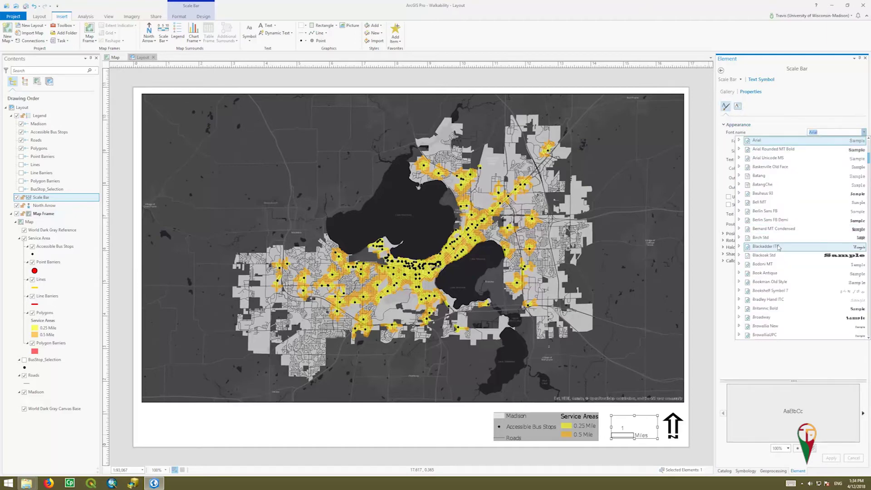
scroll(779, 247, down, 20)
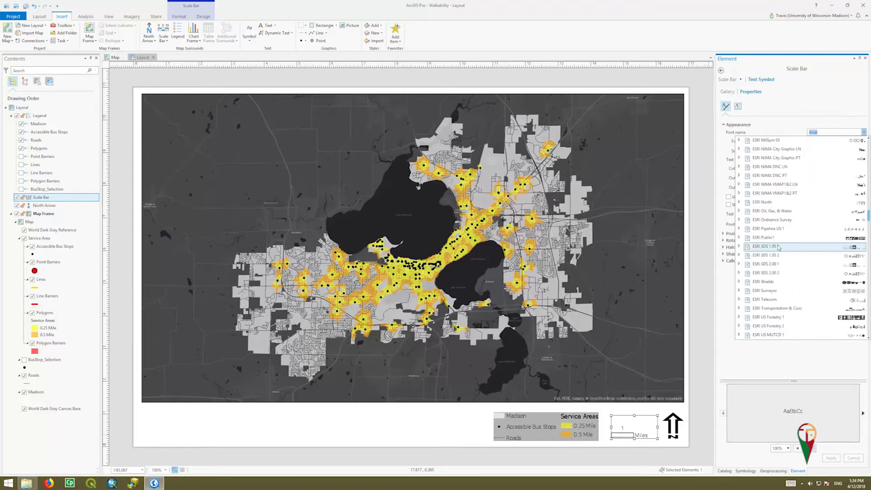
scroll(778, 248, down, 20)
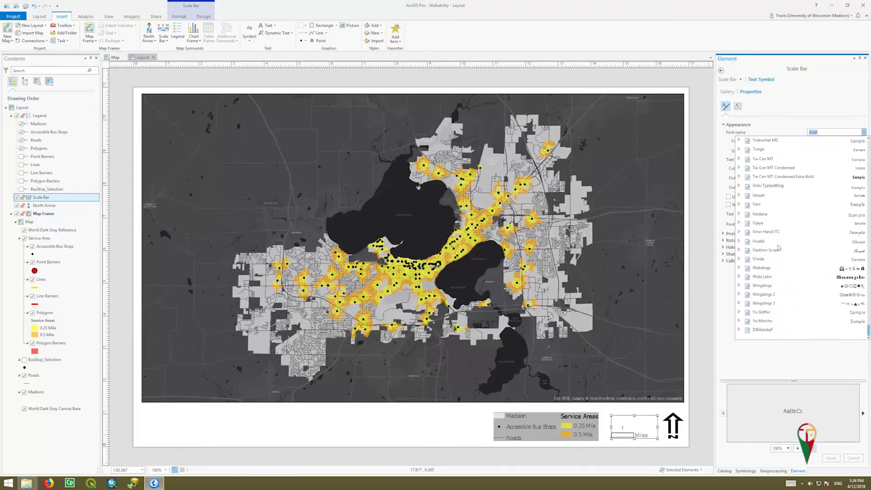
scroll(778, 248, up, 3)
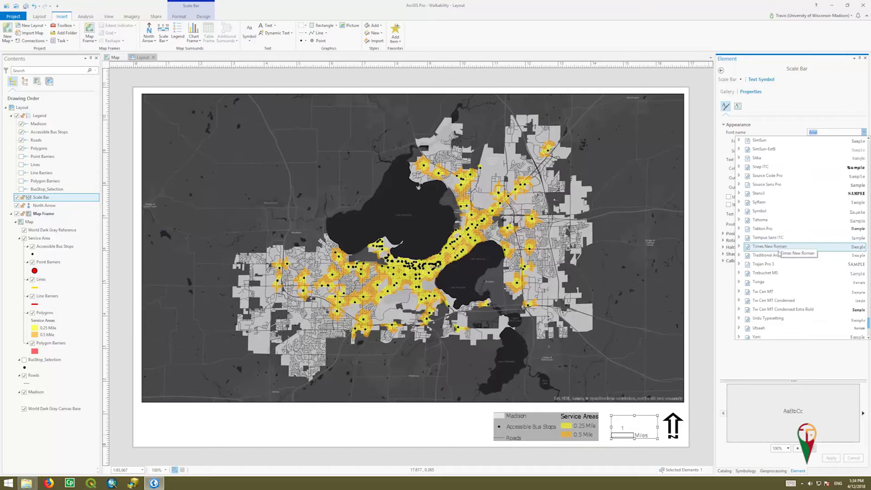
click(779, 248)
click(831, 458)
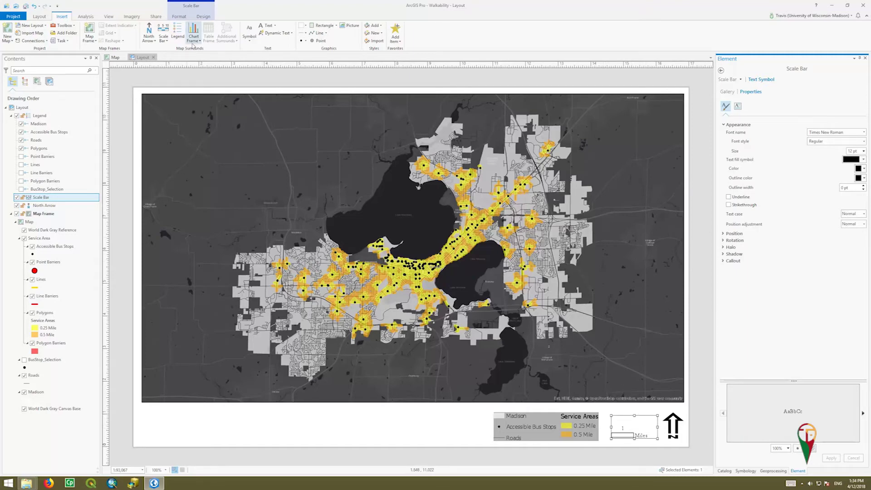
Review the scale bar's design settings, including its units, label position, label text and number of divisions.
click(193, 16)
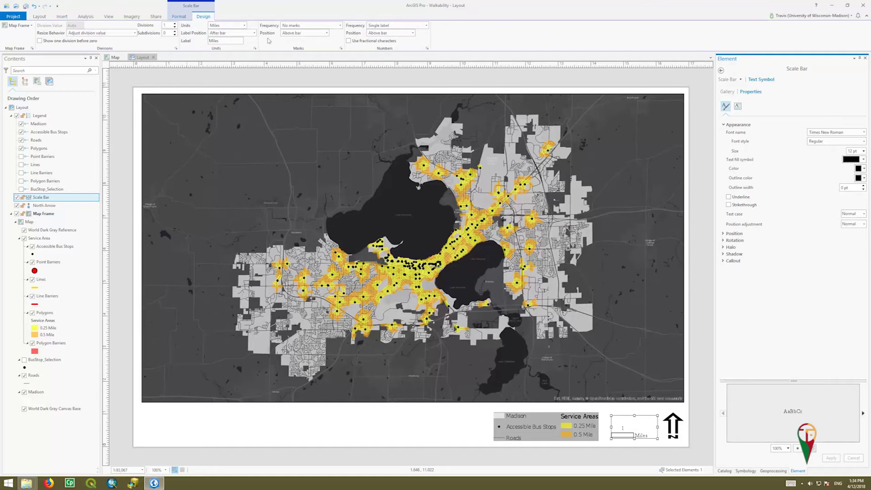
click(631, 431)
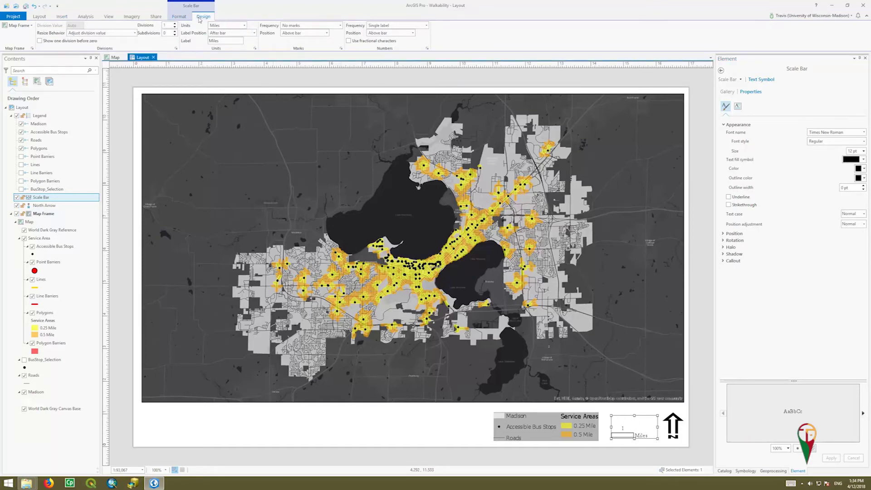
click(244, 26)
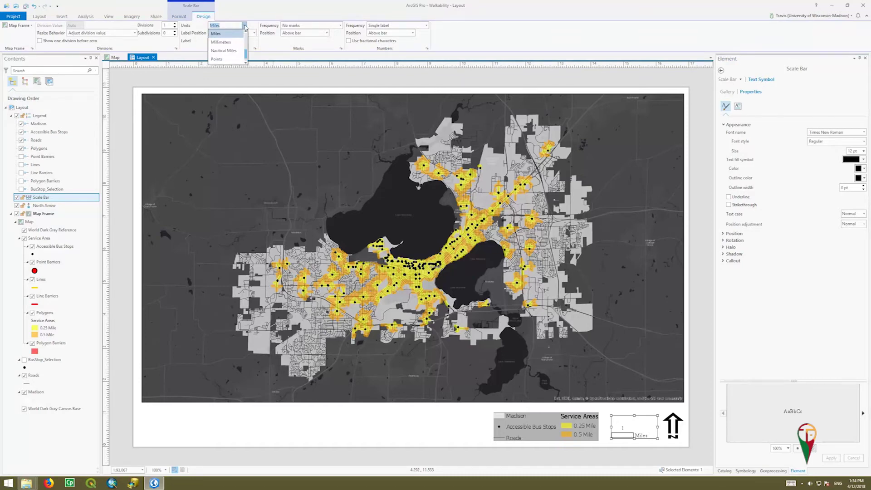
click(222, 34)
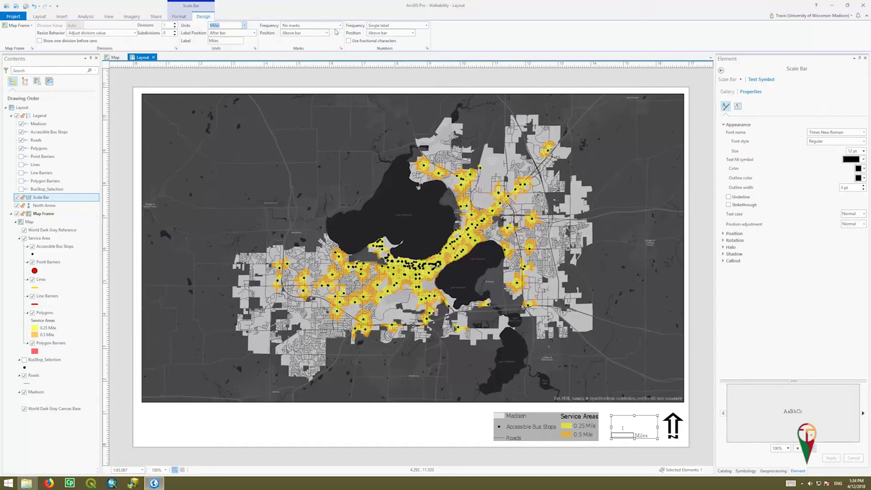
click(255, 33)
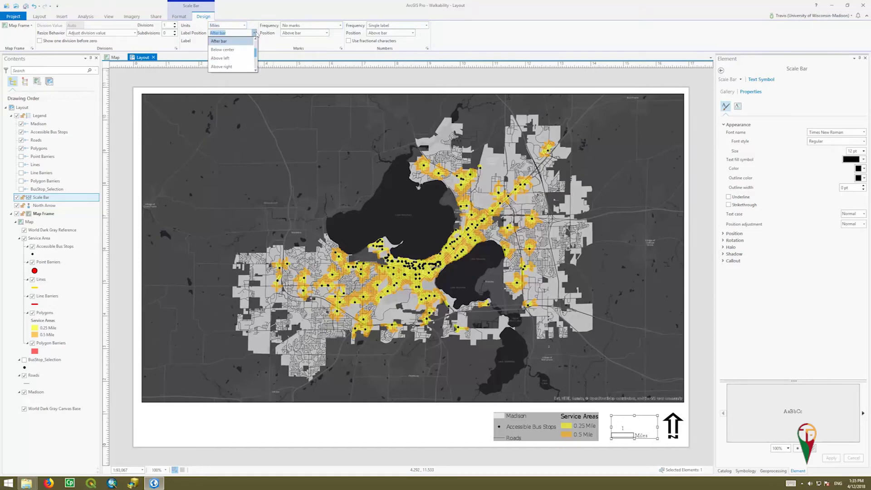
click(255, 33)
double_click(224, 41)
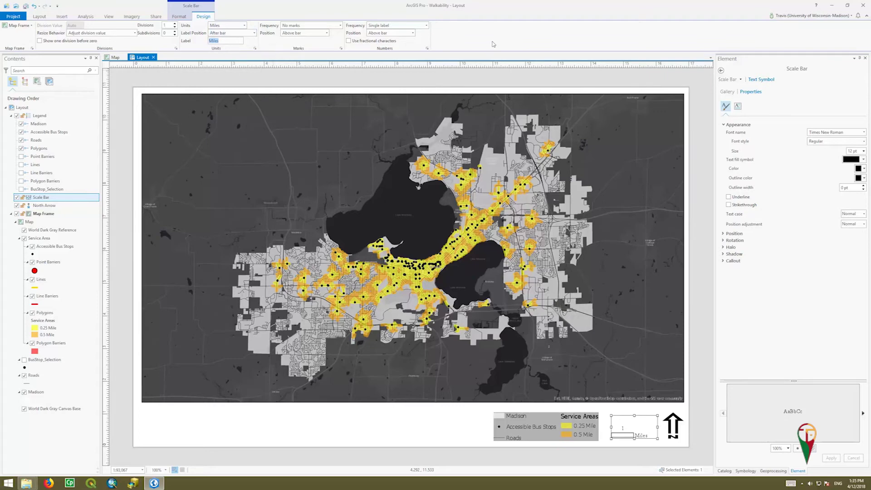
click(176, 27)
click(175, 26)
click(174, 29)
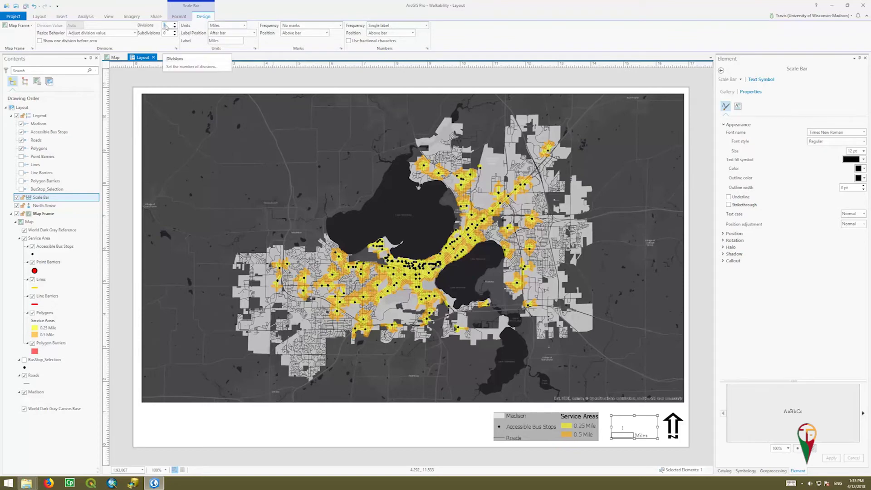
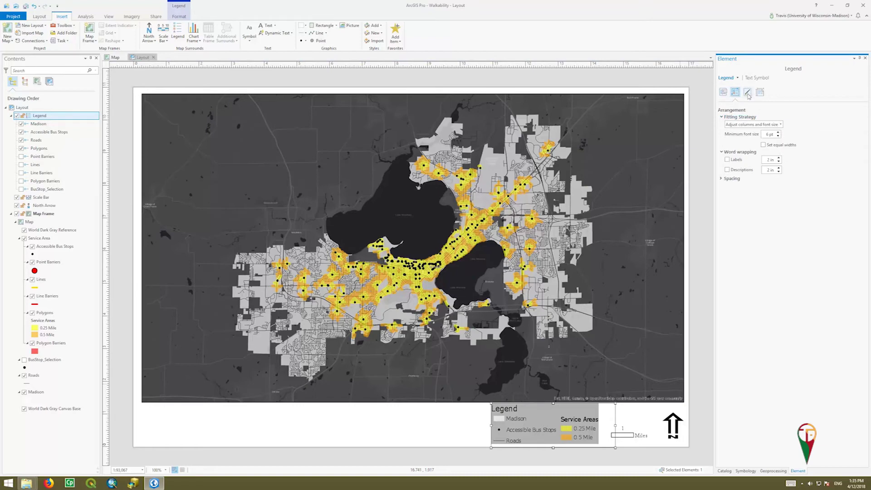
Review the legend's border, background and shadow settings and its text symbol, size and position formatting.
click(747, 92)
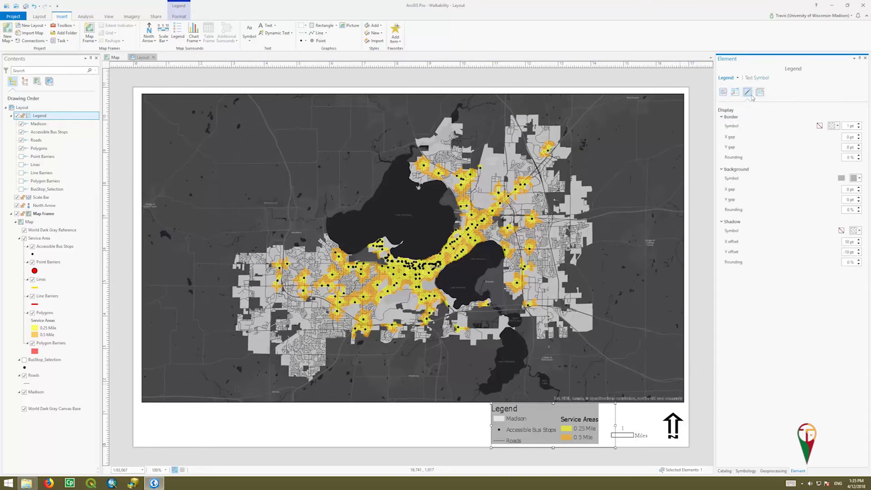
click(591, 404)
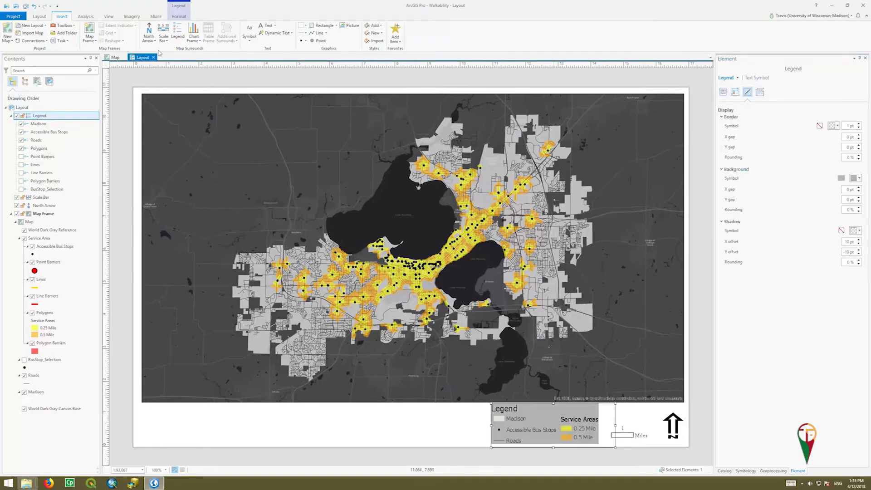
click(179, 14)
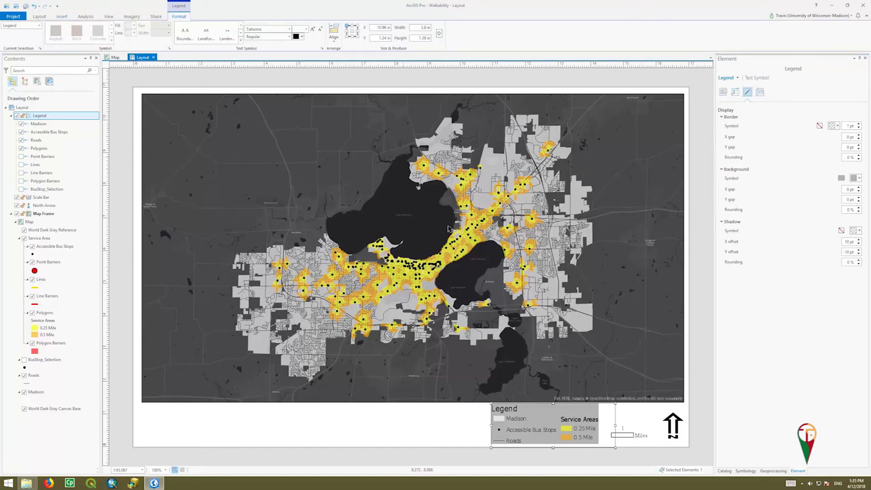
click(472, 429)
click(540, 415)
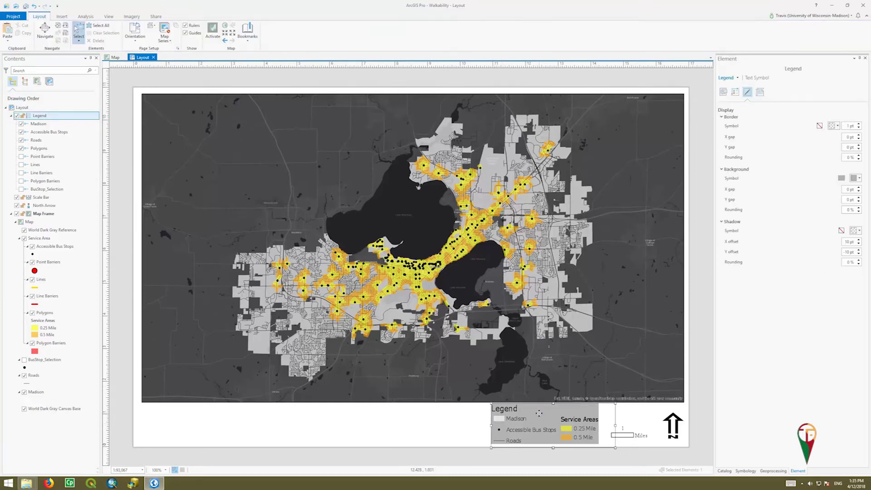
click(180, 16)
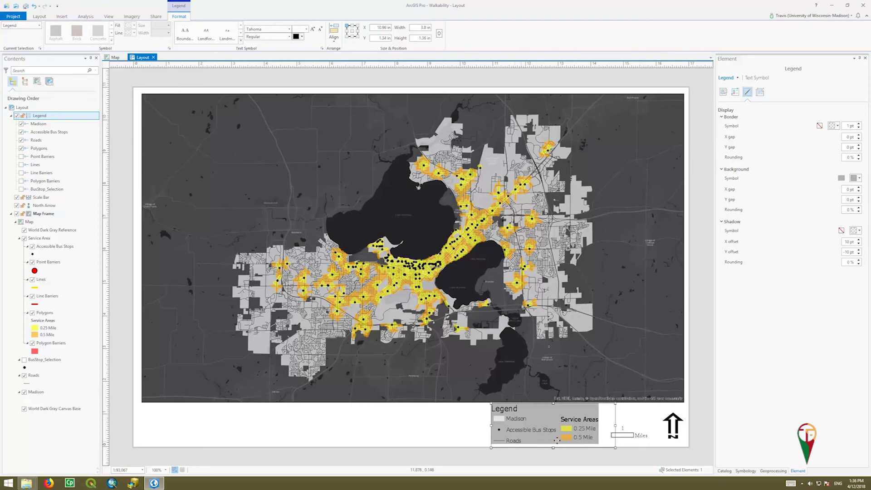
Try placing the Madison entry below Polygons in the legend order, and return it to the top of the legend.
click(10, 116)
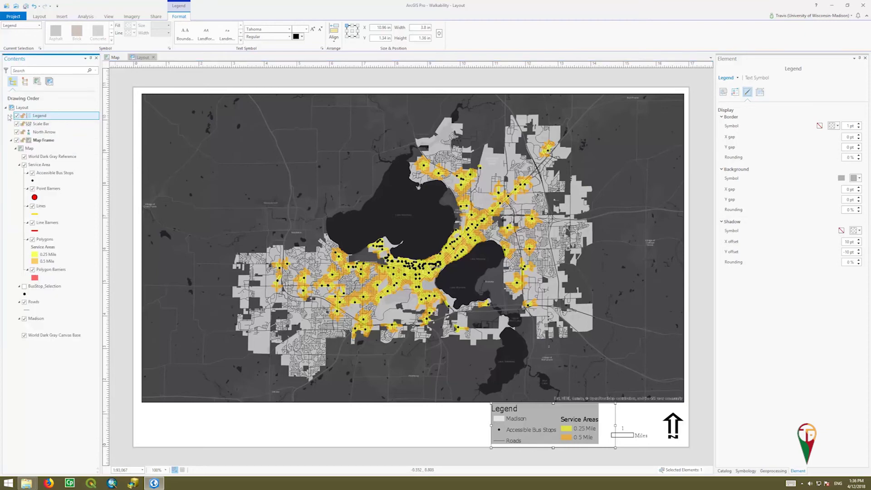
click(10, 116)
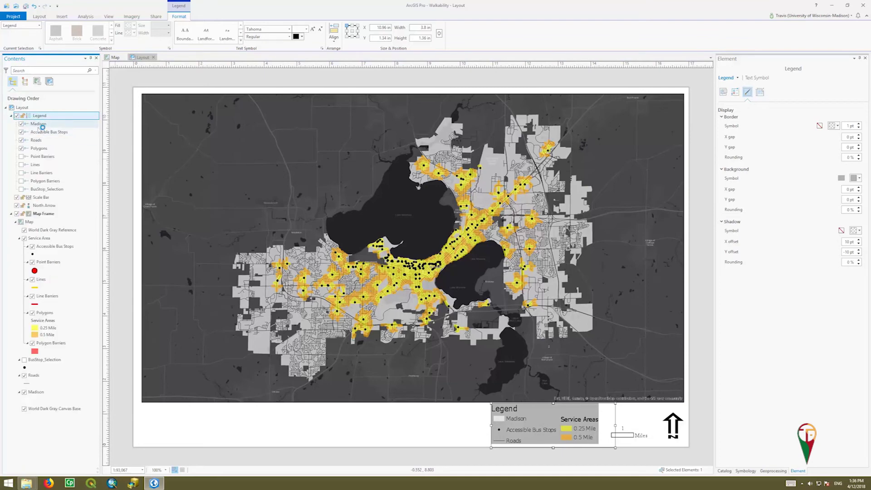
click(39, 124)
mouse_move(40, 173)
mouse_down()
mouse_move(38, 122)
mouse_move(40, 157)
mouse_up()
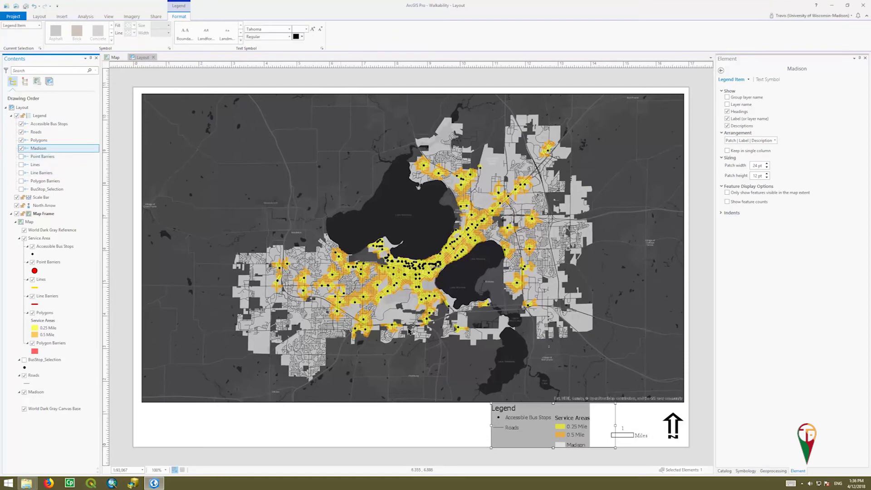
drag(40, 150, 41, 123)
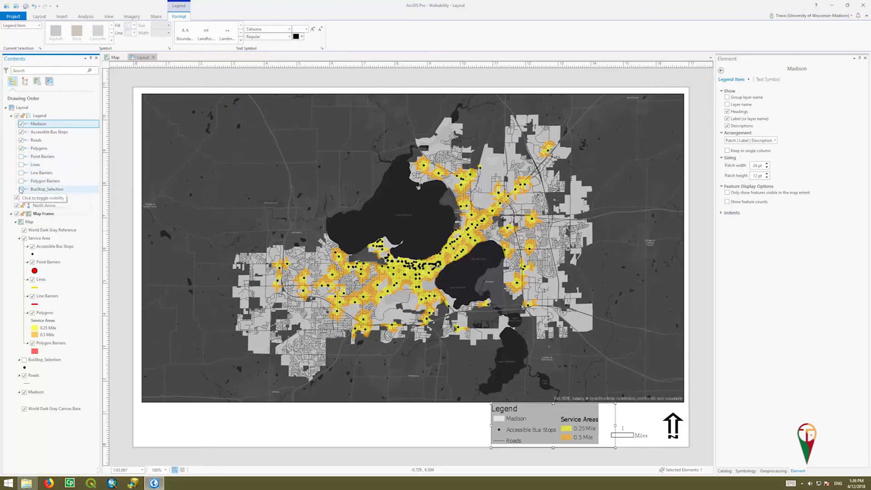
Try hiding the Polygons and Roads entries from the legend and turn each one back on.
click(21, 149)
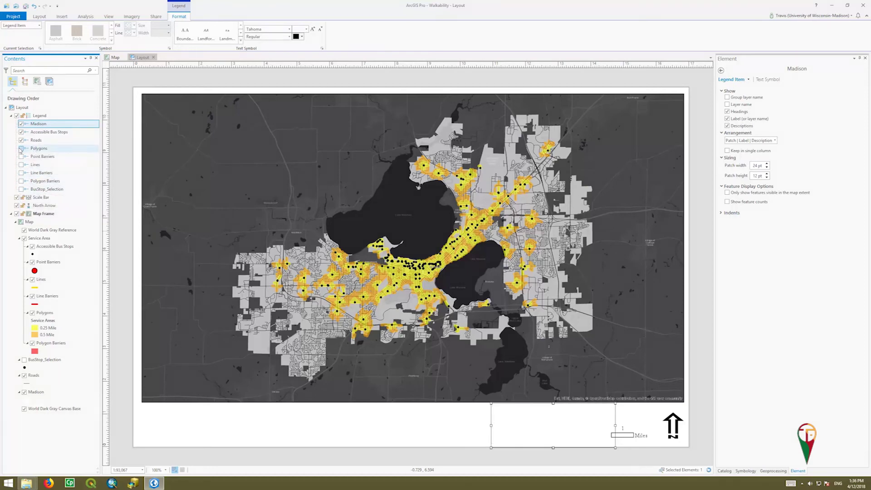
click(20, 148)
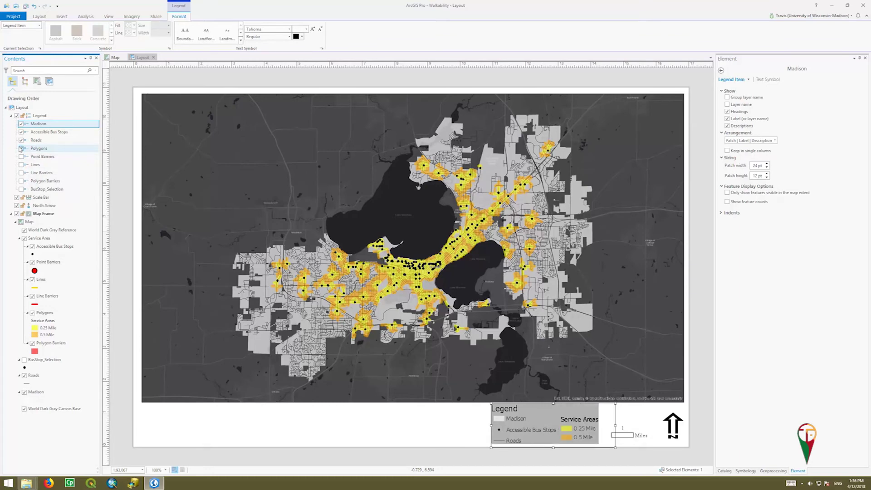
click(21, 140)
click(20, 141)
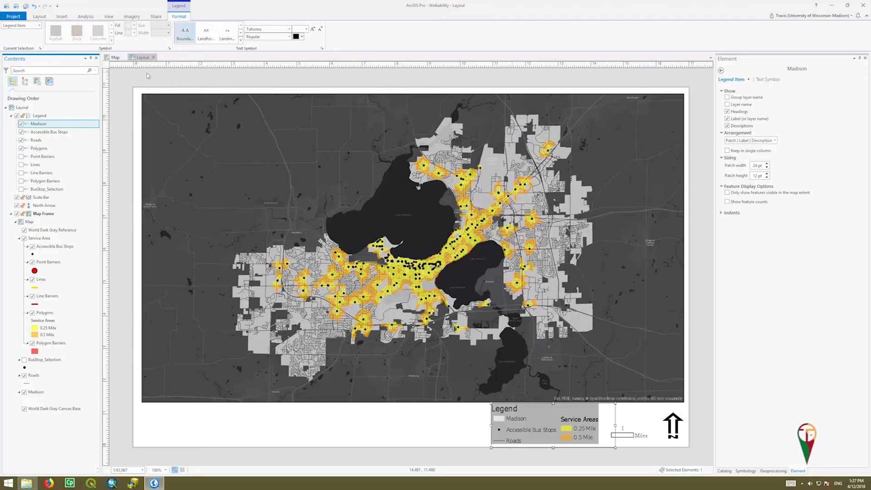
Add the title text "Accessible Bus Stops for Madison, WI" in the blank area below the map frame's lower-left corner.
click(119, 143)
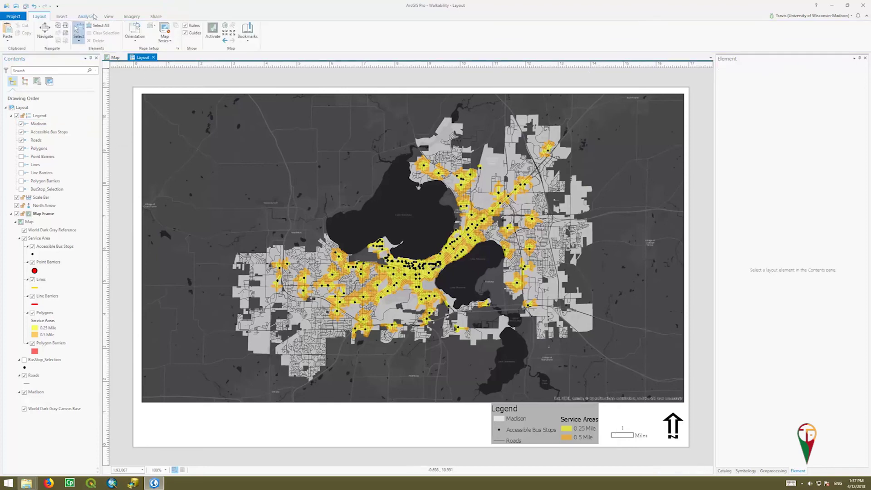
click(63, 17)
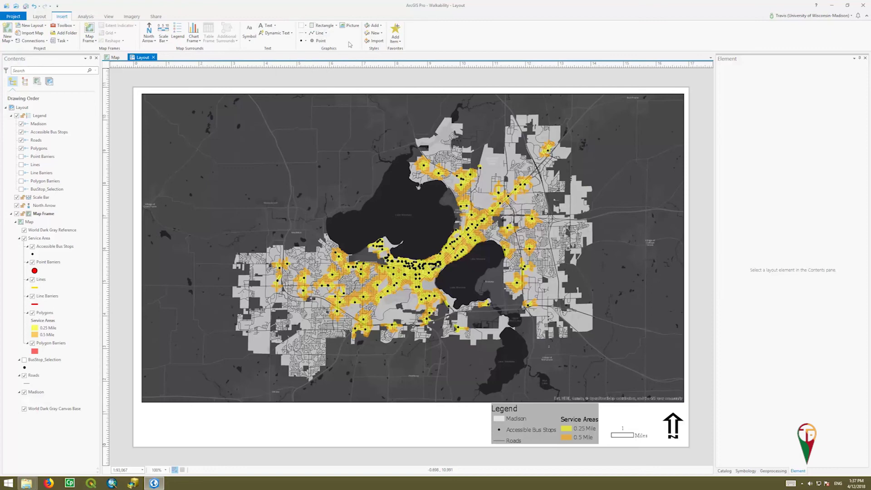
click(275, 26)
click(268, 34)
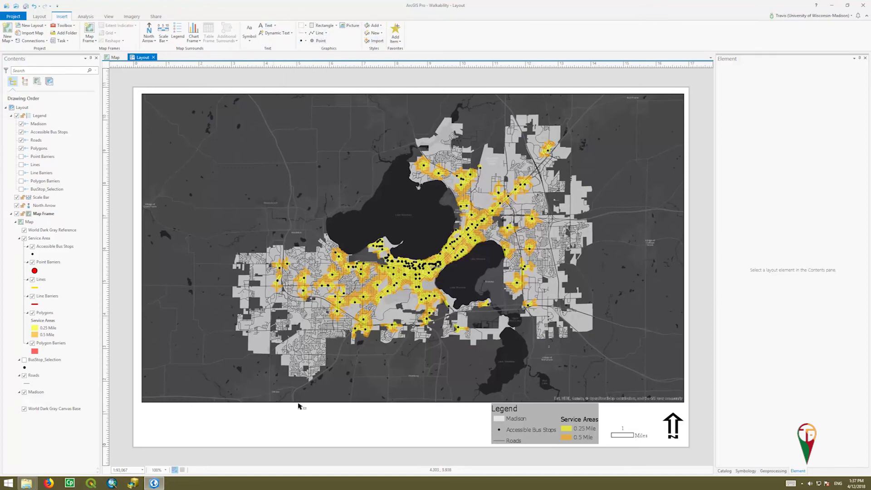
click(148, 411)
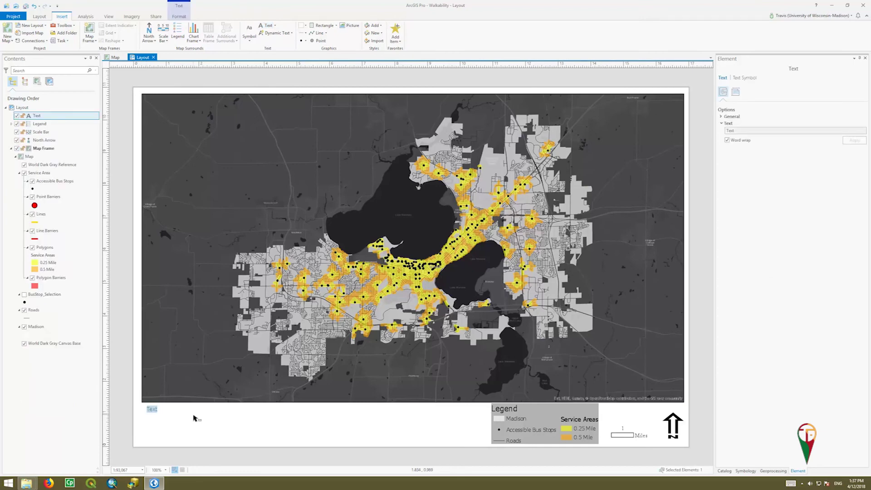
text(Acc)
text(essible Bus Stops for Madison, WI)
click(210, 430)
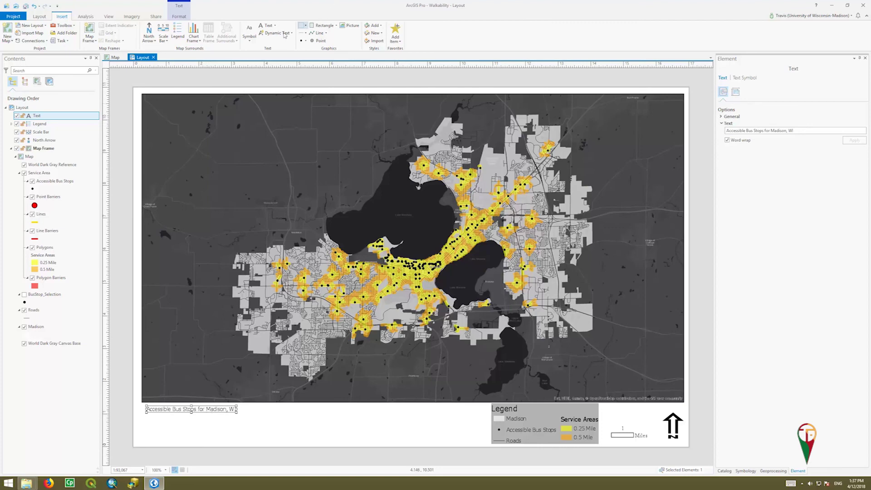
Set the title text's font to Arial with the Bold style.
click(181, 17)
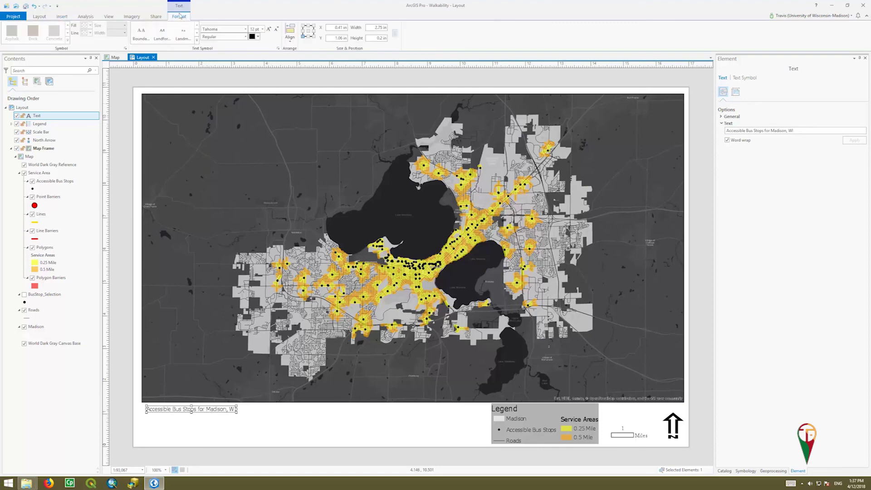
click(245, 29)
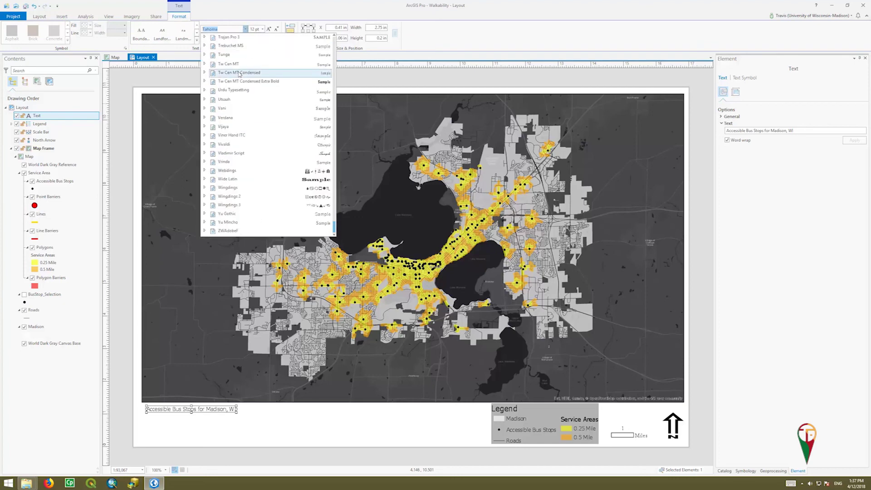
scroll(240, 74, up, 15)
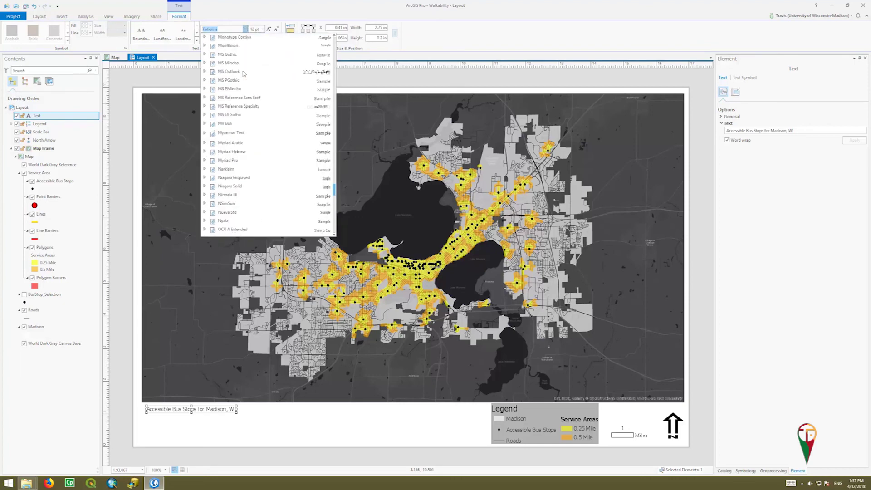
scroll(244, 73, up, 10)
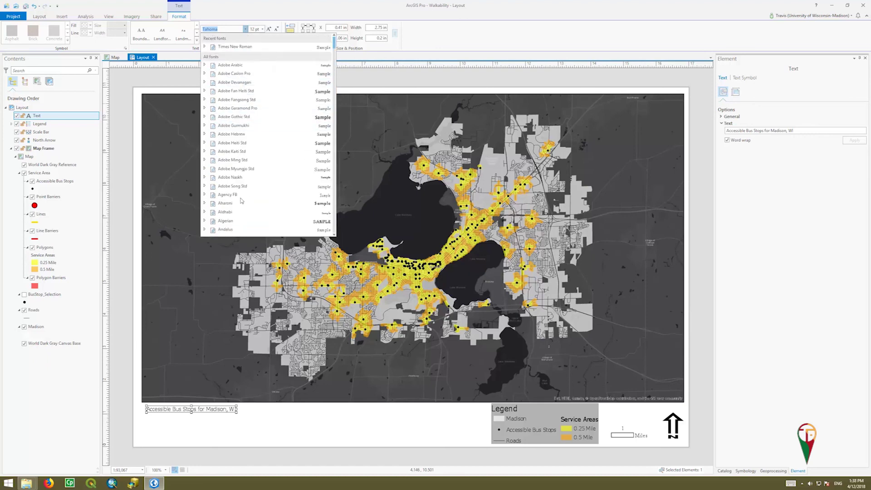
text(ar)
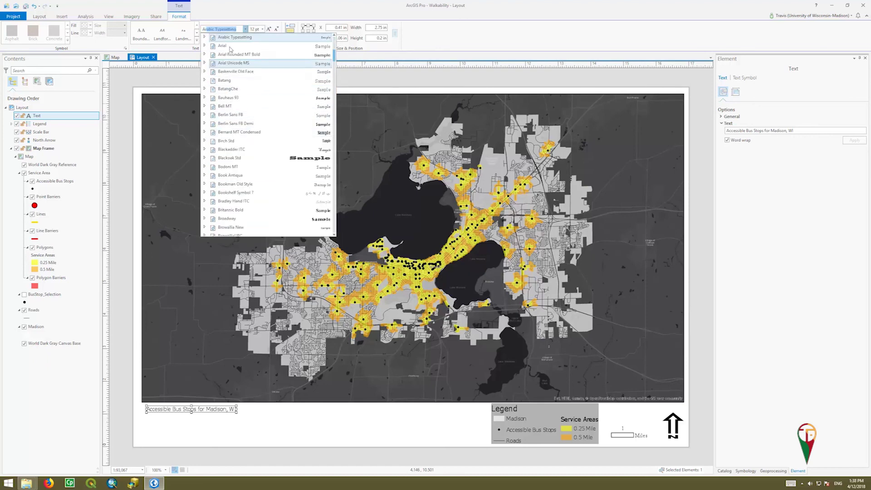
click(229, 47)
click(245, 37)
click(217, 72)
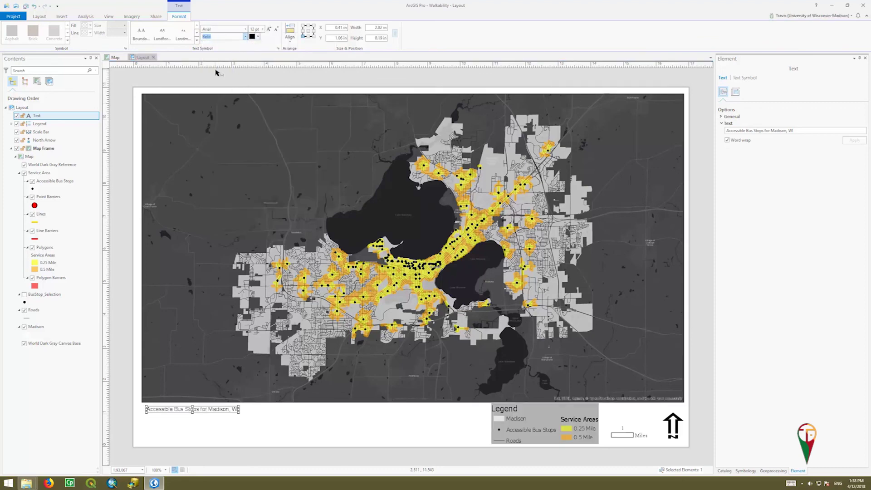
Enlarge the title text to about 7.07 in wide and place it just below the map frame, aligned with the frame's left edge.
click(262, 29)
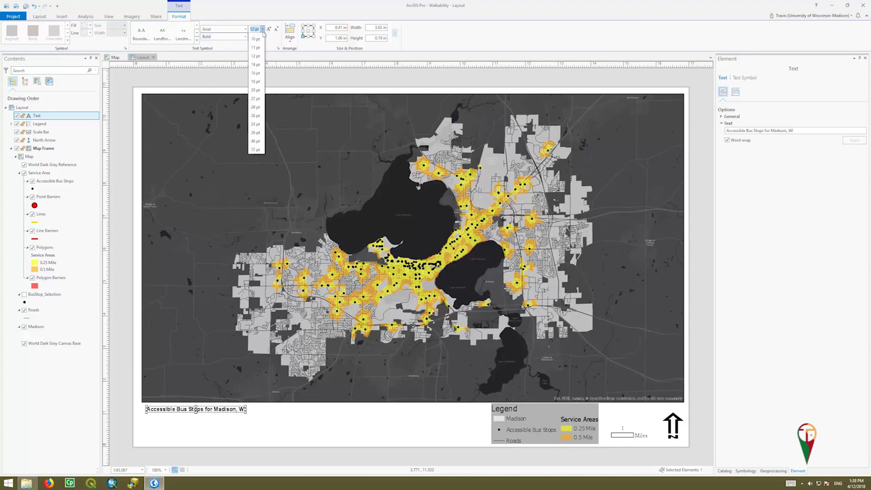
click(256, 139)
drag(285, 408, 282, 420)
click(357, 433)
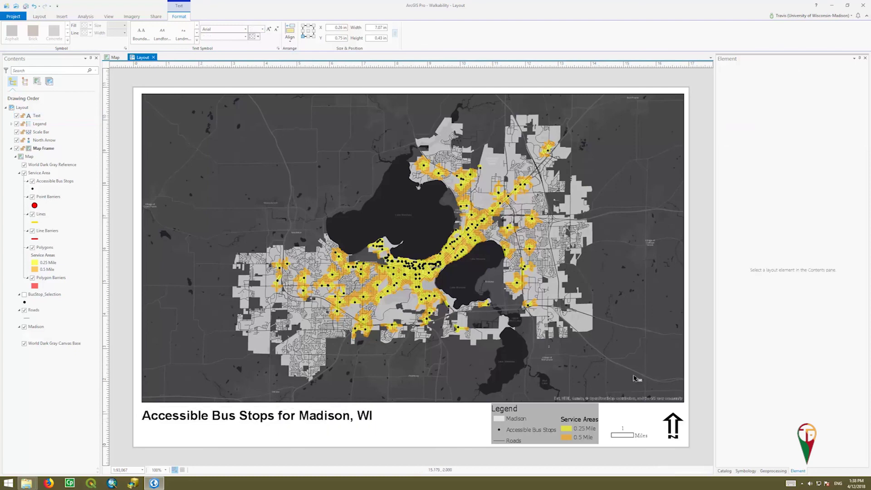
Save the project and start exporting the layout to a file on disk.
click(26, 6)
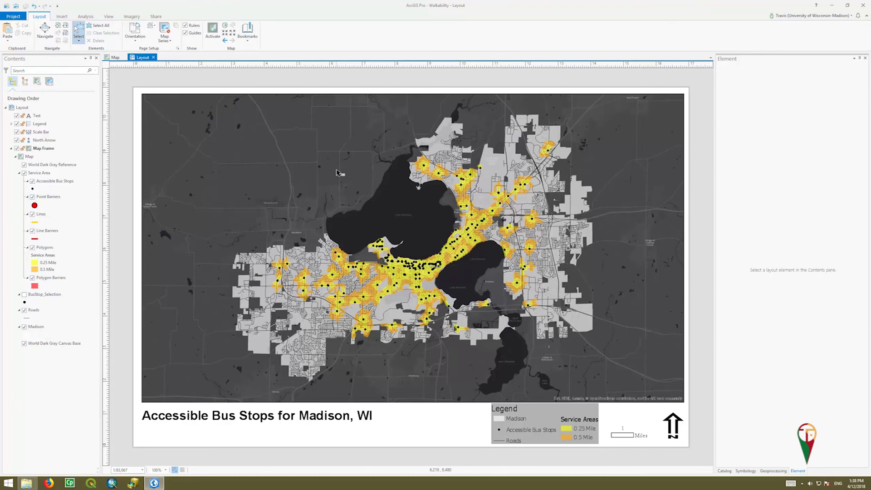
click(156, 17)
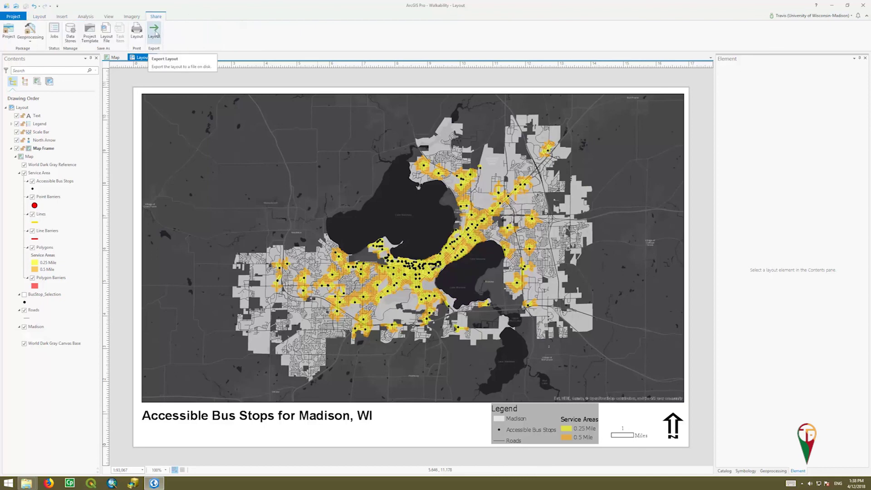
click(154, 33)
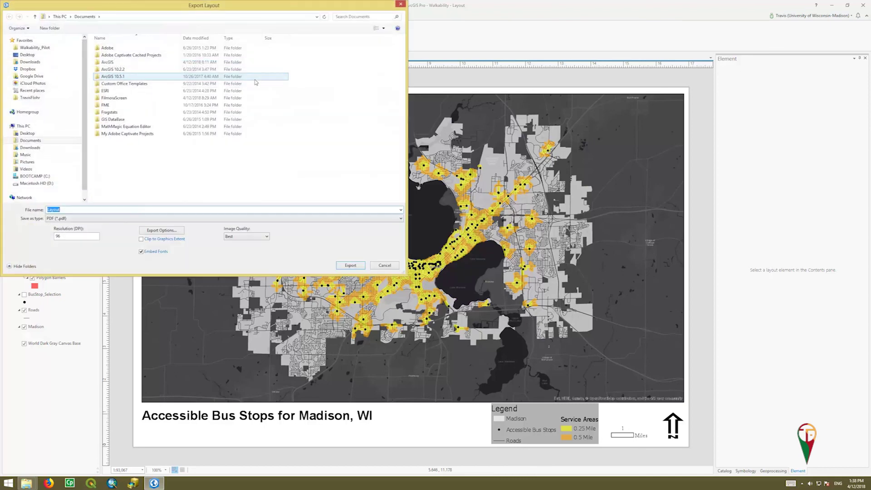